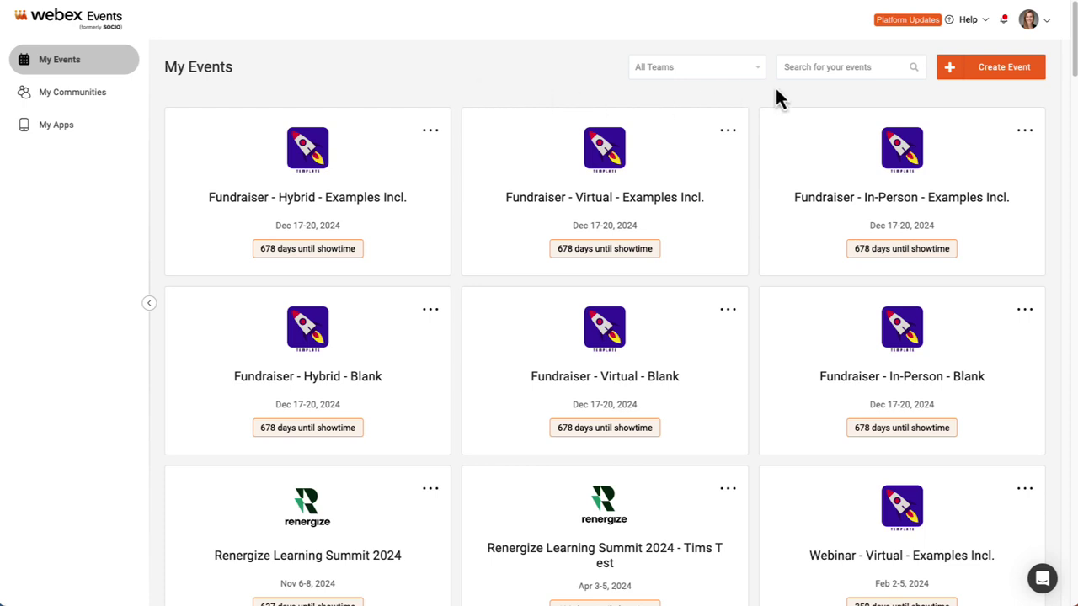
Step: Start a new event named 'Renergize Conference' with Convention as its event type
{"action": "left_click", "coordinate": [1008, 91]}
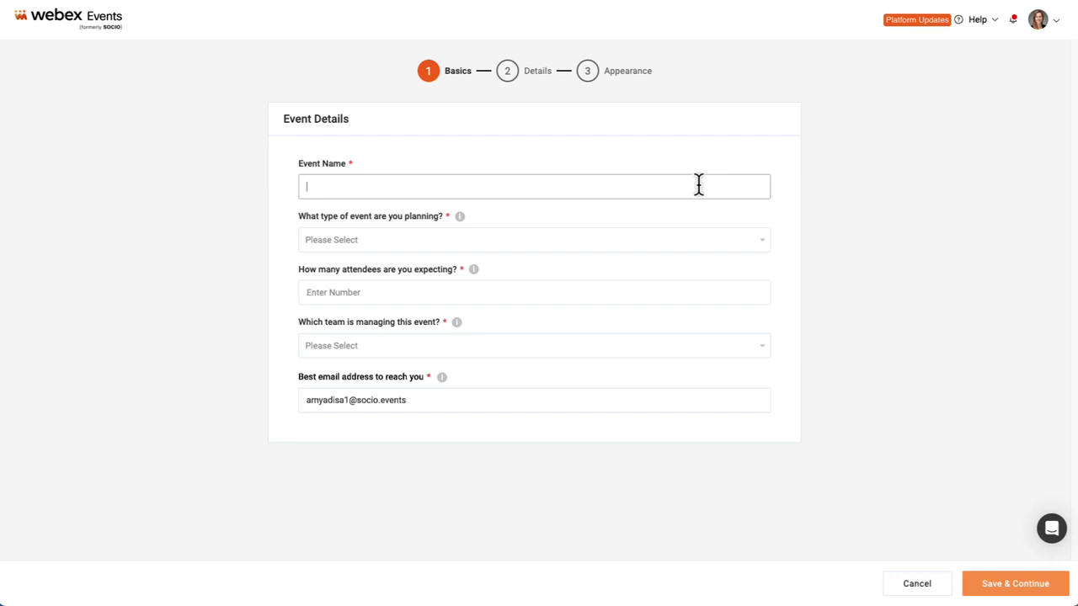
{"action": "type", "text": "Renergize Conference"}
{"action": "left_click", "coordinate": [587, 246]}
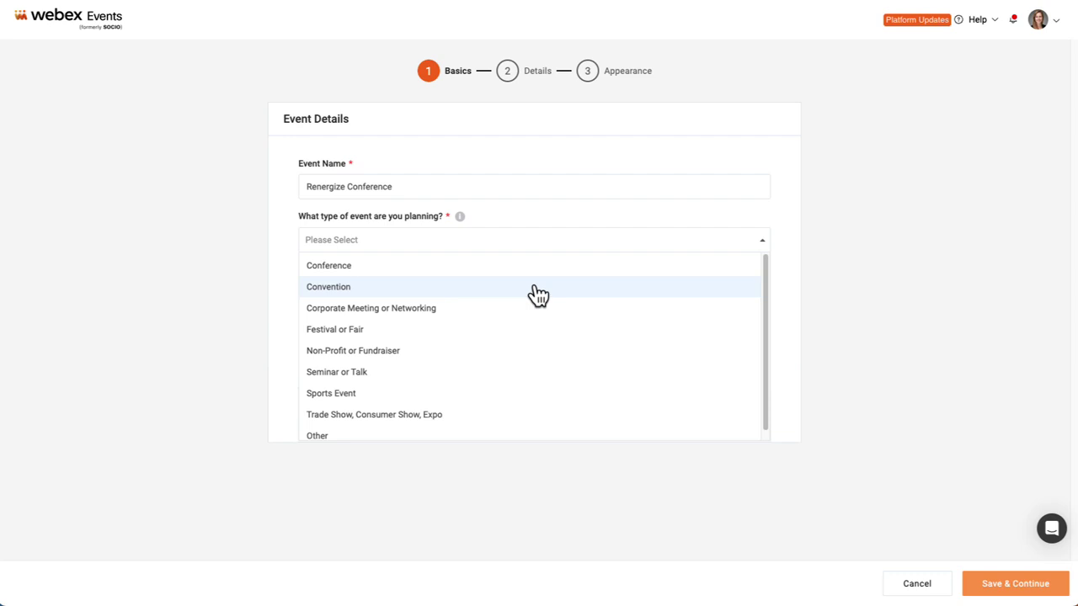
{"action": "scroll", "coordinate": [539, 294], "scroll_direction": "down", "scroll_amount": 1}
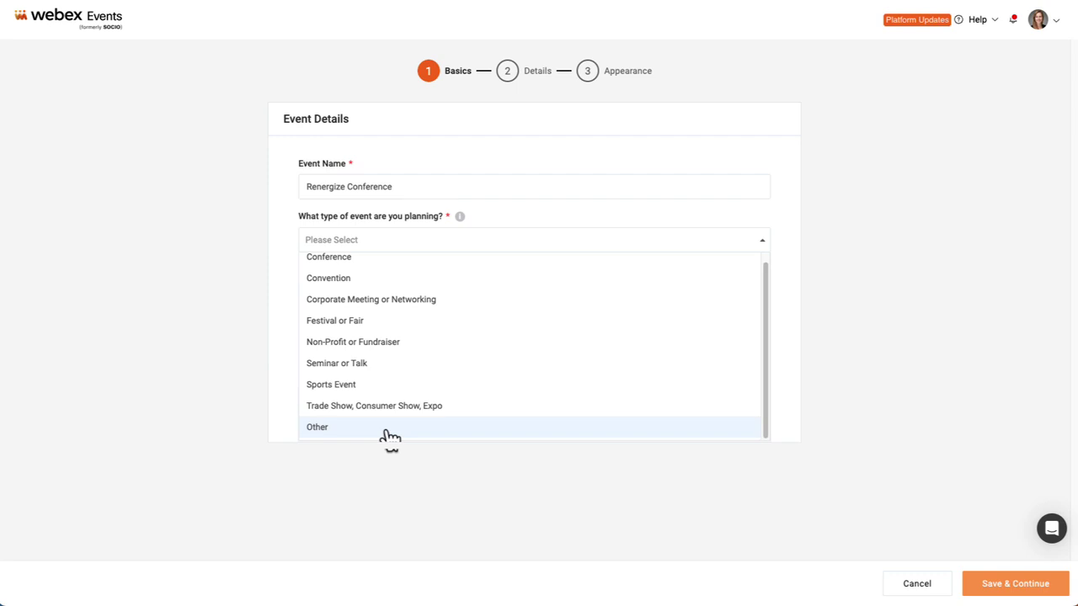
{"action": "left_click", "coordinate": [357, 283]}
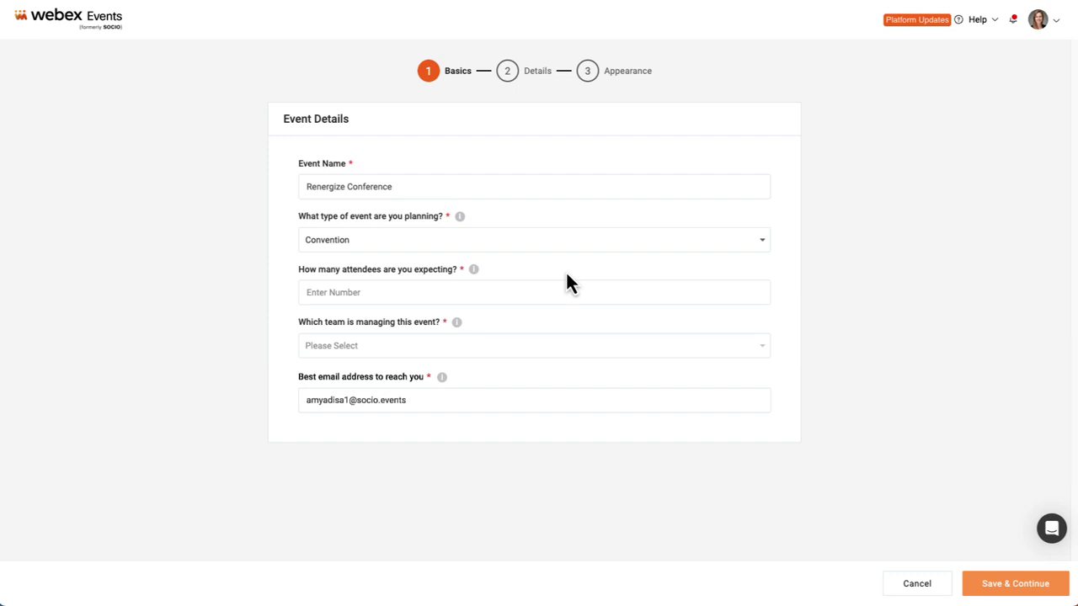
Step: Enter 500 expected attendees, assign Customer Team as manager, and save the basics
{"action": "left_click", "coordinate": [372, 294]}
{"action": "type", "text": "500"}
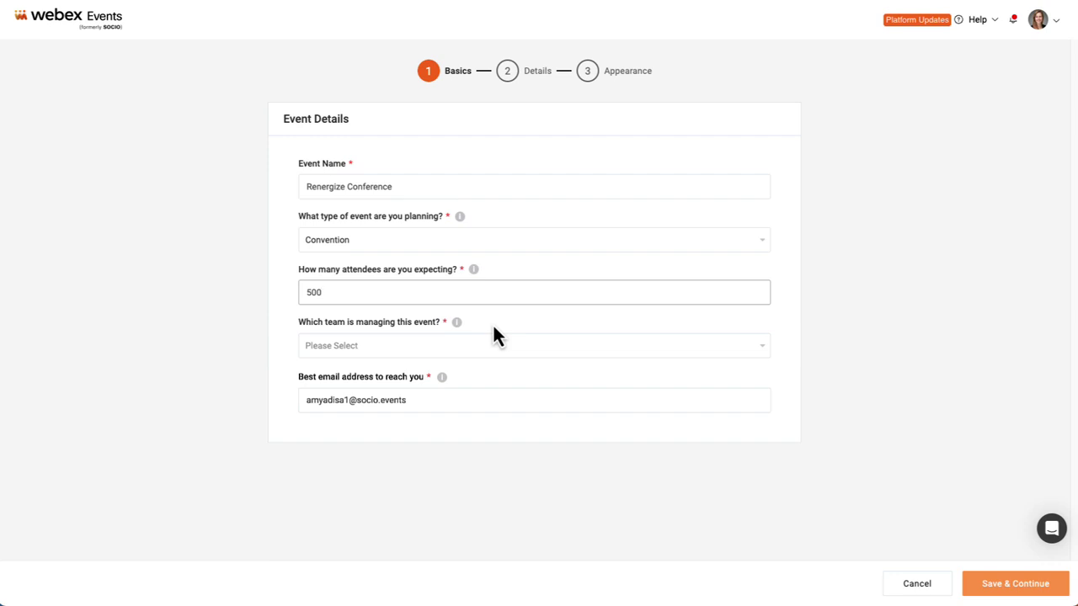
{"action": "left_click", "coordinate": [482, 346]}
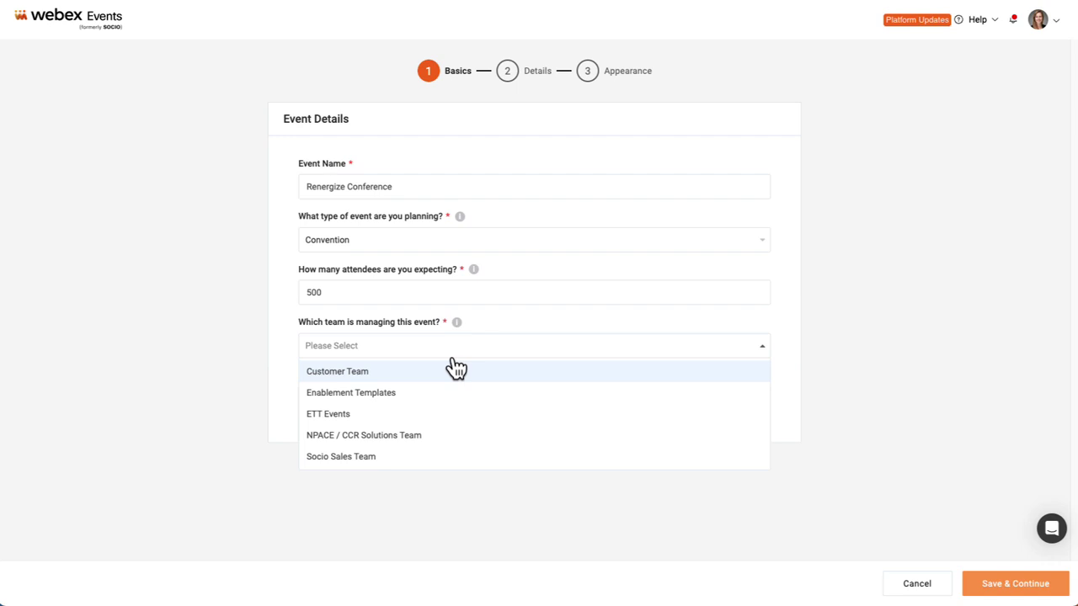
{"action": "left_click", "coordinate": [396, 377]}
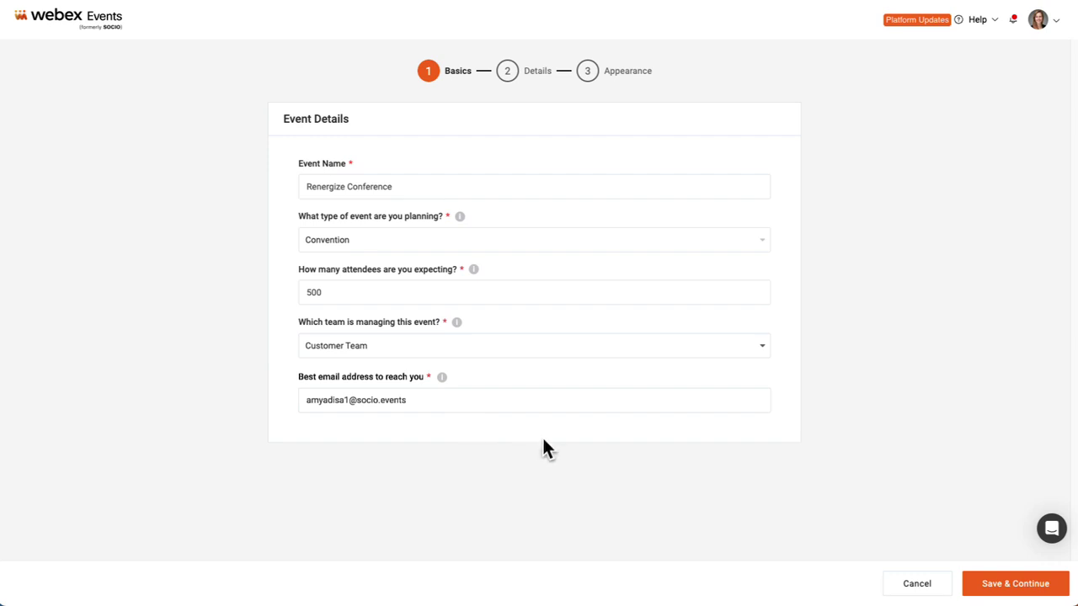
{"action": "left_click", "coordinate": [1002, 585]}
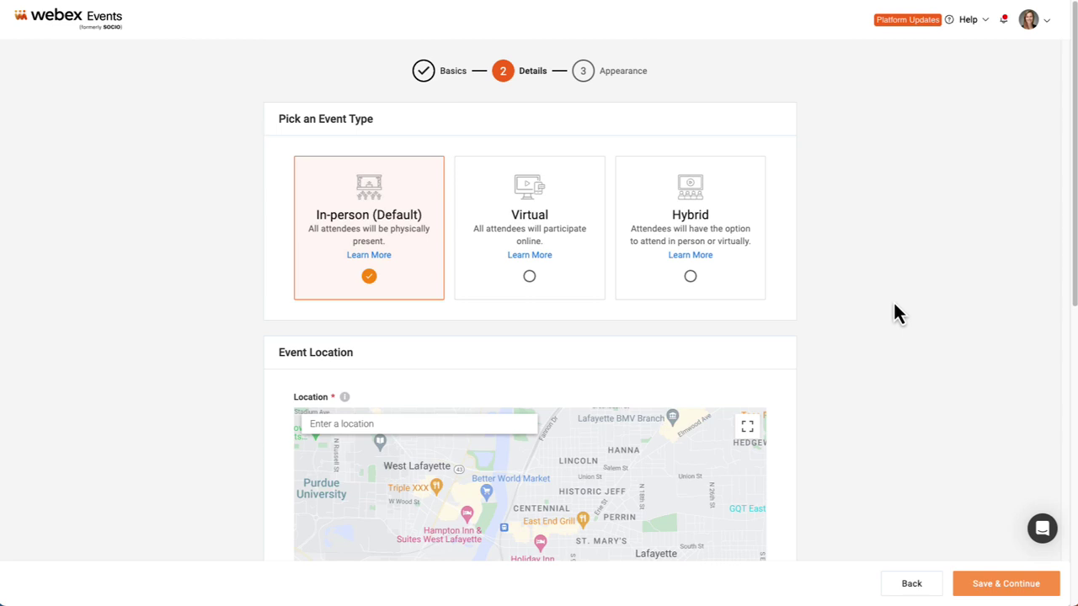
Step: On the Details step, switch the event type from In-person to Hybrid
{"action": "left_click", "coordinate": [691, 280]}
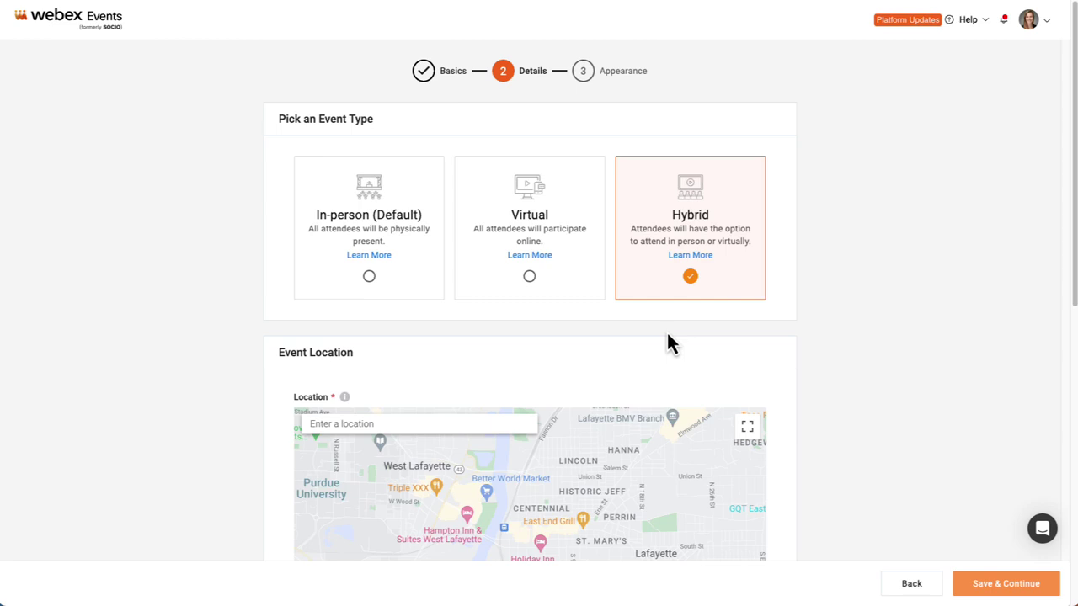
{"action": "scroll", "coordinate": [671, 341], "scroll_direction": "down", "scroll_amount": 3}
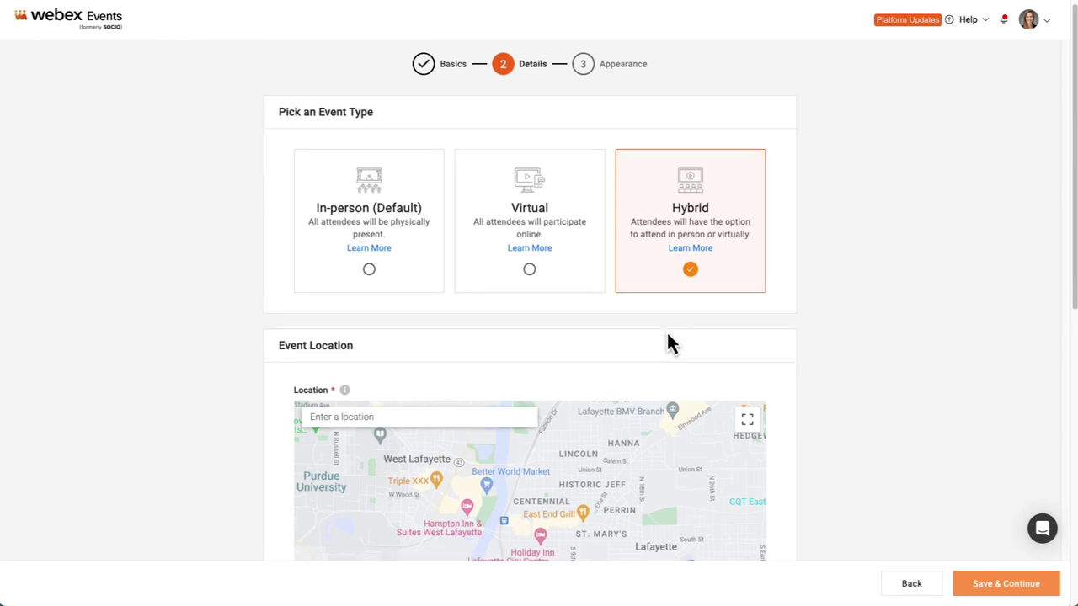
Step: Set the event location to Hyatt Regency Chicago, 151 E Wacker Dr
{"action": "left_click", "coordinate": [352, 271]}
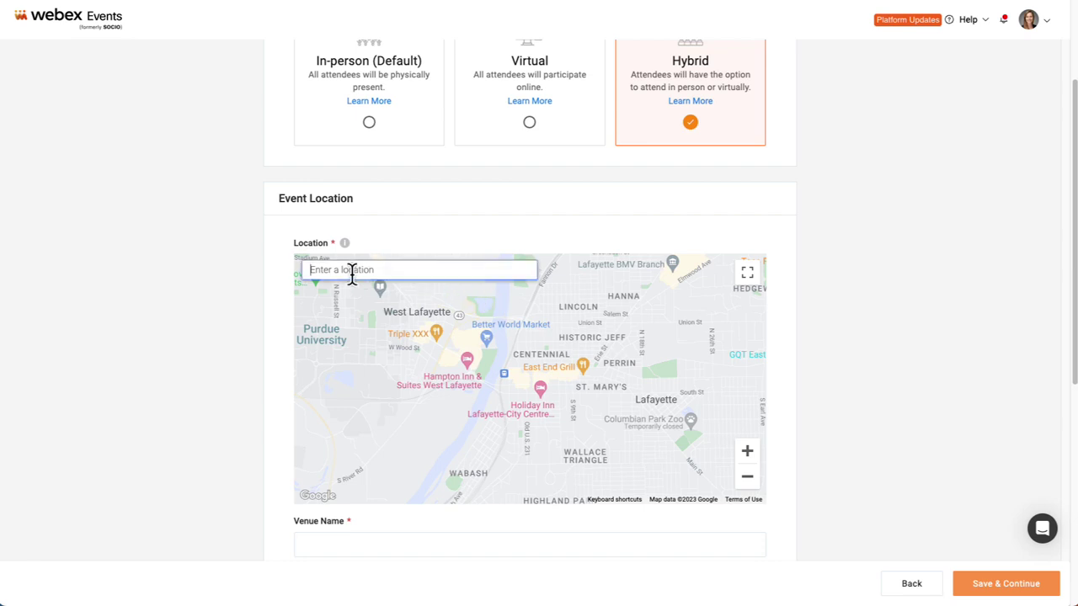
{"action": "type", "text": "hyatt"}
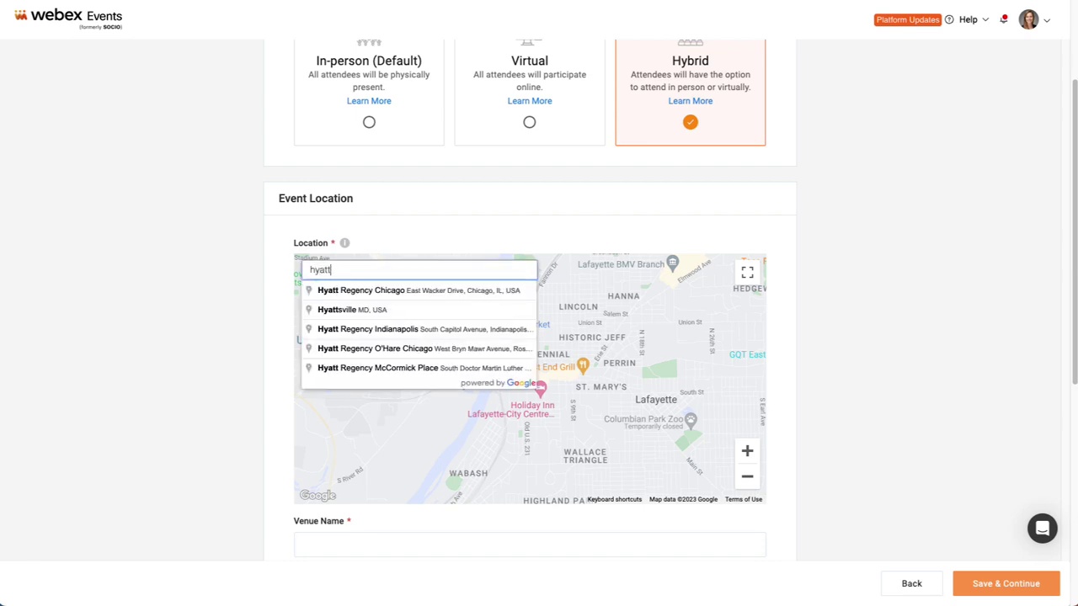
{"action": "left_click", "coordinate": [355, 295]}
{"action": "scroll", "coordinate": [283, 303], "scroll_direction": "down", "scroll_amount": 2}
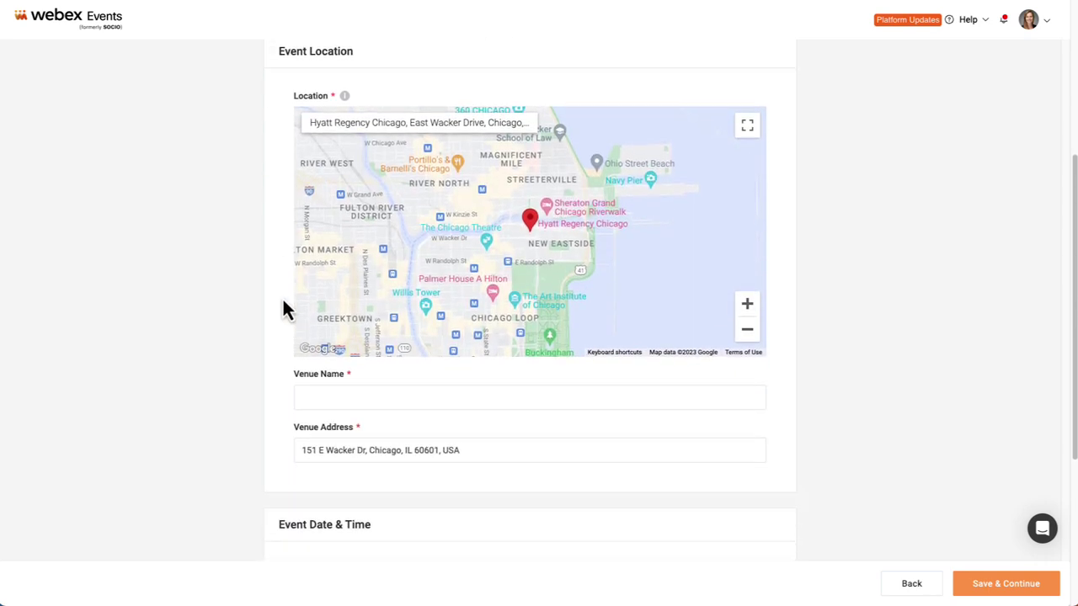
{"action": "scroll", "coordinate": [284, 305], "scroll_direction": "down", "scroll_amount": 1}
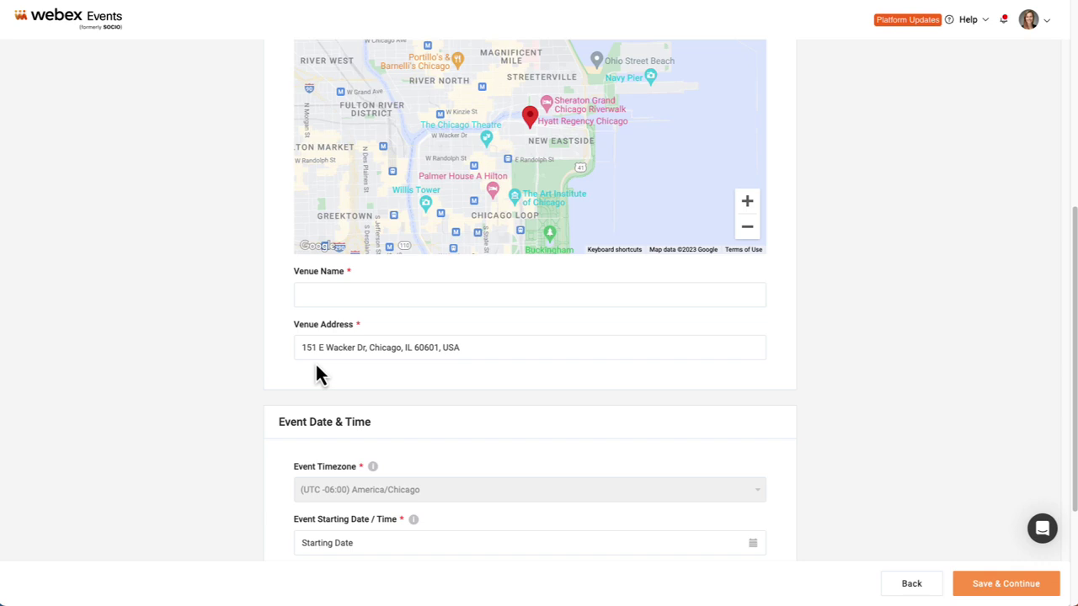
{"action": "scroll", "coordinate": [272, 270], "scroll_direction": "up", "scroll_amount": 1}
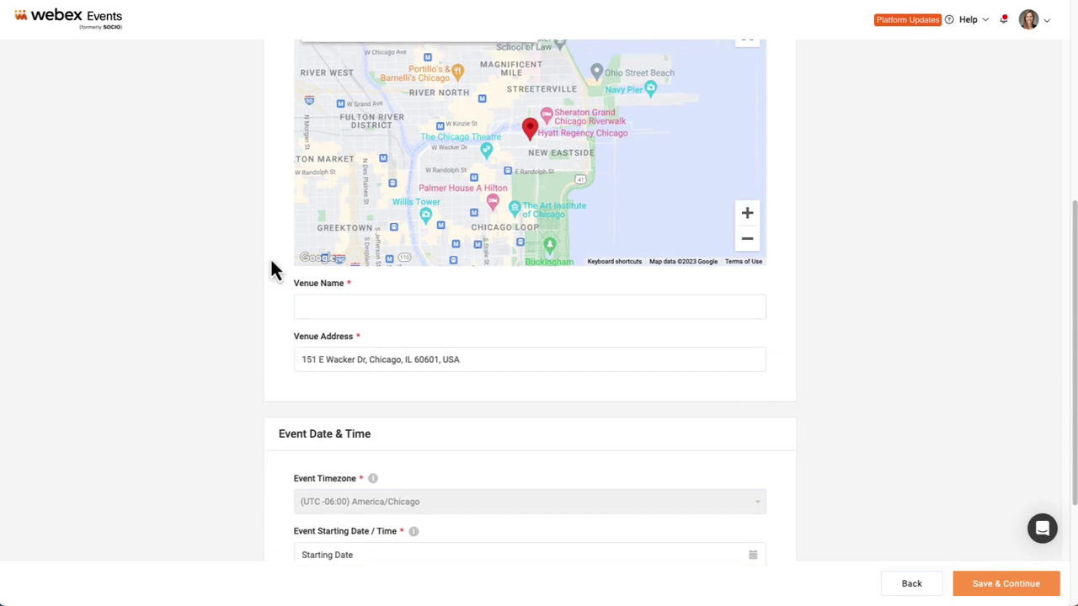
{"action": "scroll", "coordinate": [273, 270], "scroll_direction": "up", "scroll_amount": 1}
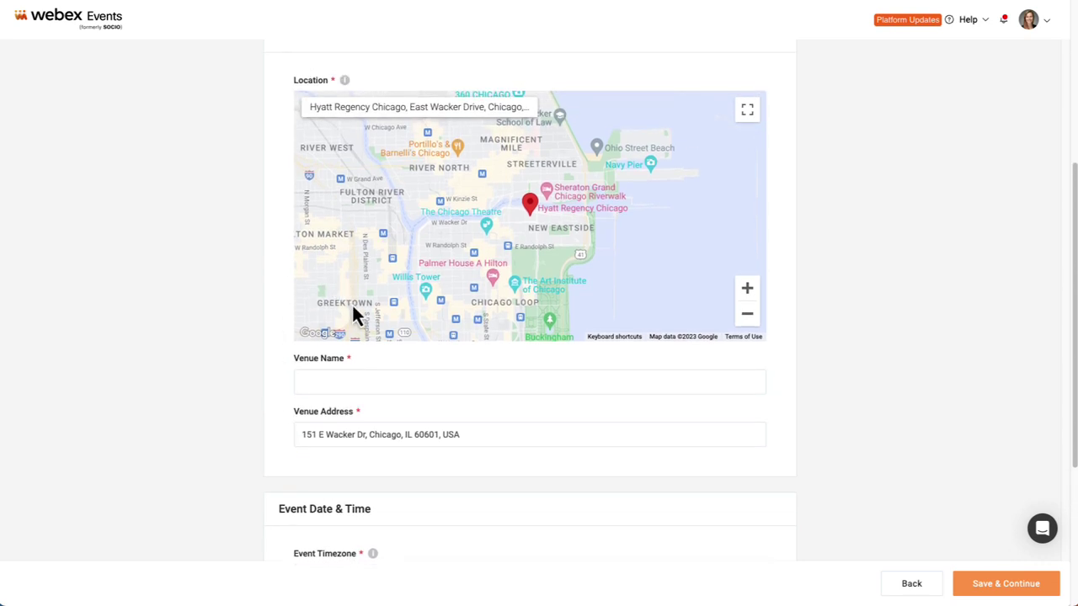
Step: Enter 'The Hyatt' as the venue name
{"action": "left_click", "coordinate": [353, 384]}
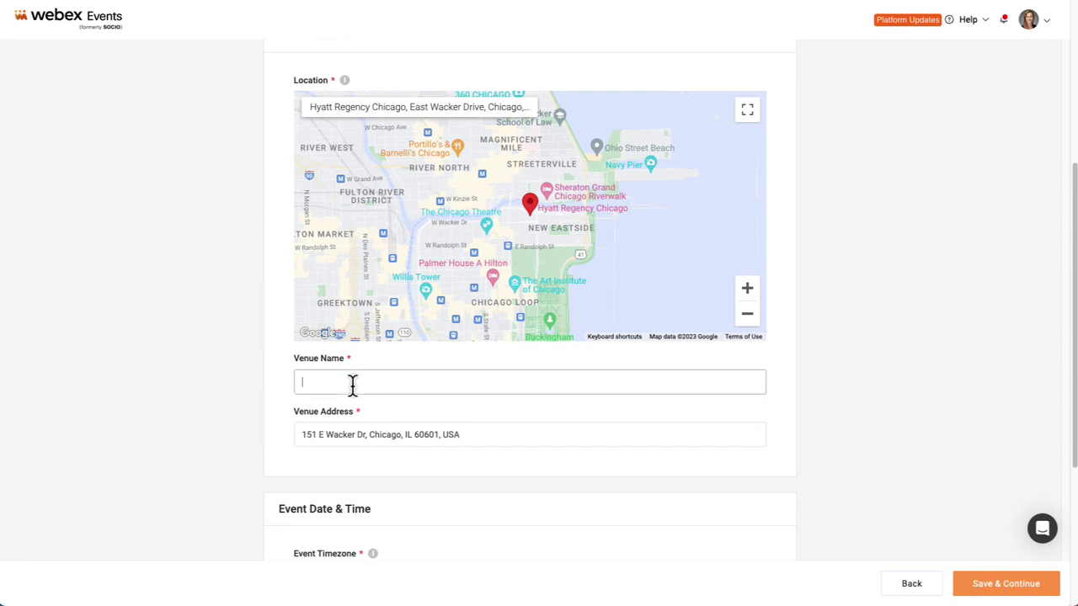
{"action": "type", "text": "The Hyatt"}
{"action": "scroll", "coordinate": [537, 244], "scroll_direction": "up", "scroll_amount": 3}
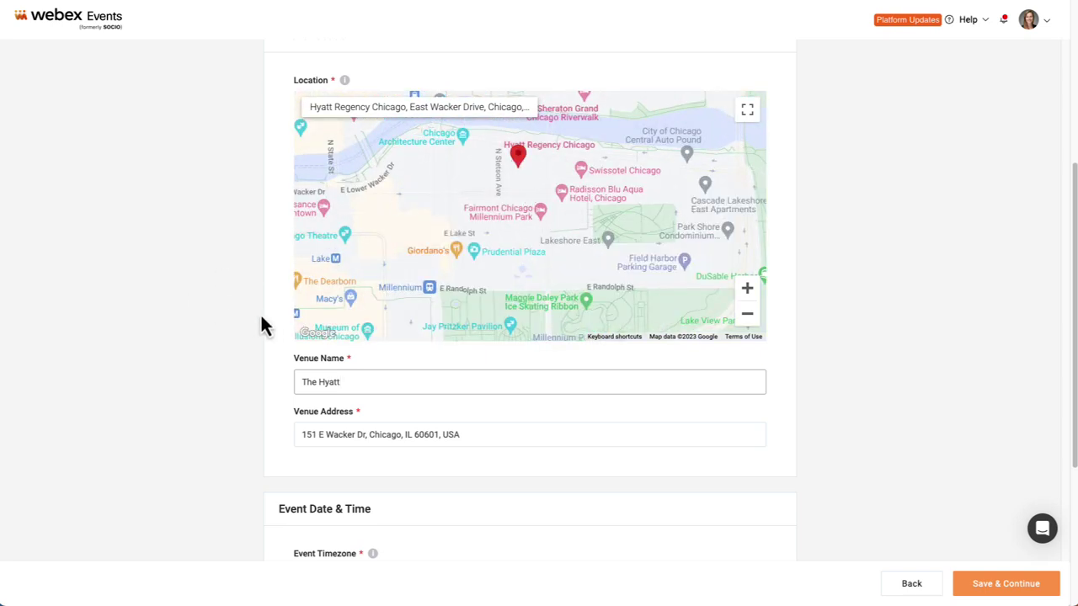
{"action": "scroll", "coordinate": [268, 320], "scroll_direction": "down", "scroll_amount": 3}
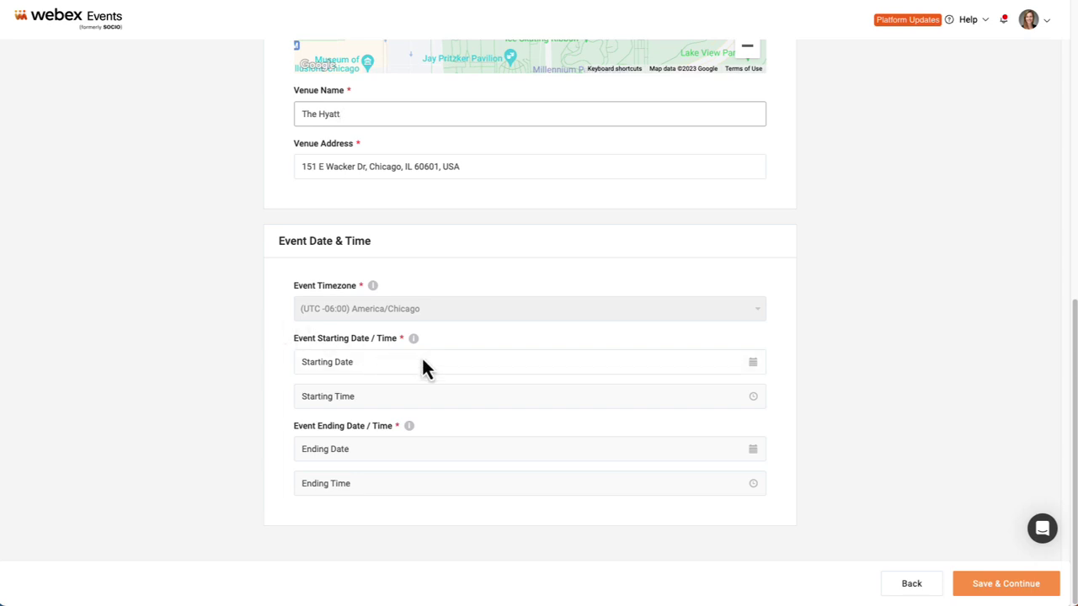
Step: Set the event dates to start 4/7/2023 and end 4/10/2023
{"action": "left_click", "coordinate": [452, 368]}
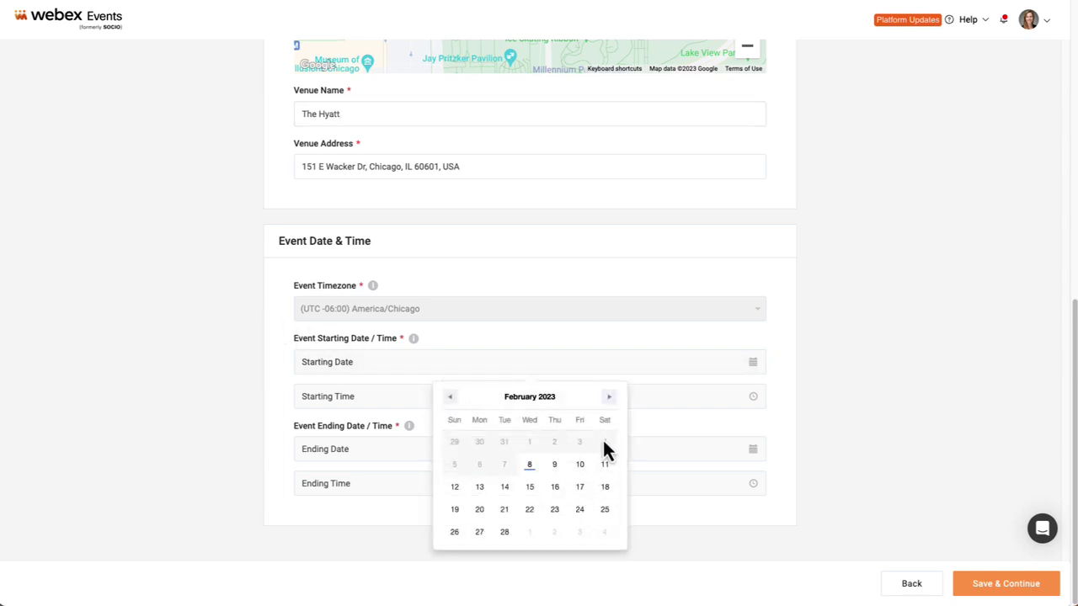
{"action": "left_click", "coordinate": [608, 397]}
{"action": "left_click", "coordinate": [609, 397]}
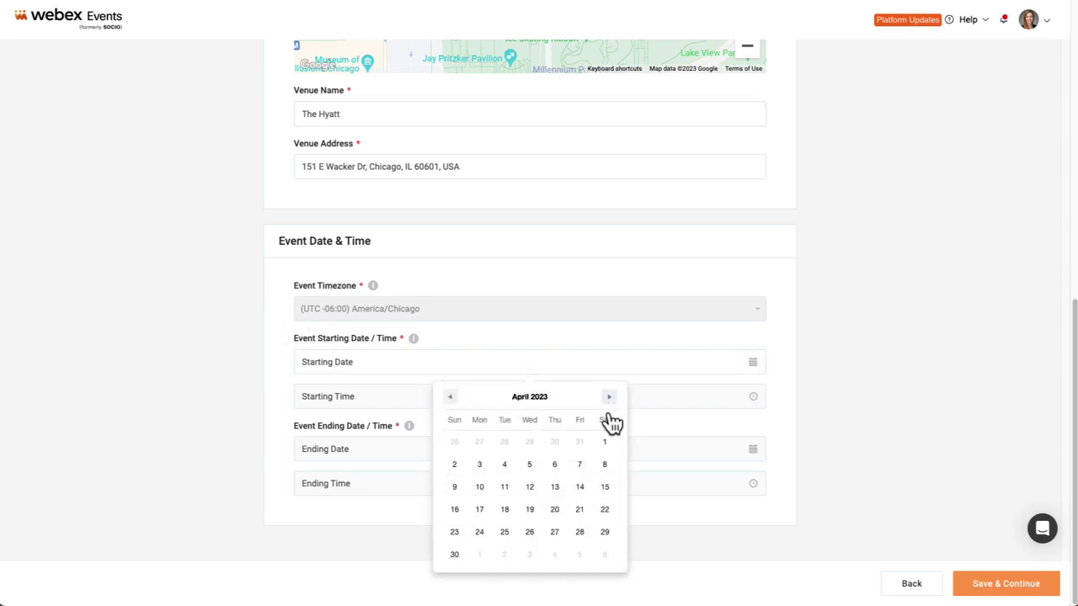
{"action": "left_click", "coordinate": [579, 465]}
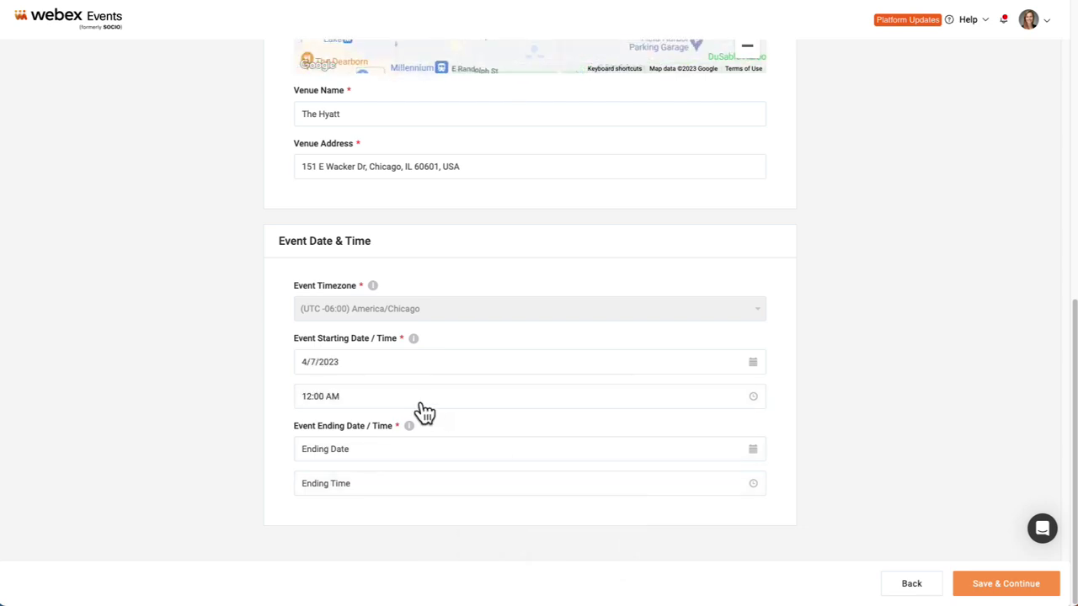
{"action": "left_click", "coordinate": [432, 457]}
{"action": "scroll", "coordinate": [556, 497], "scroll_direction": "down", "scroll_amount": 2}
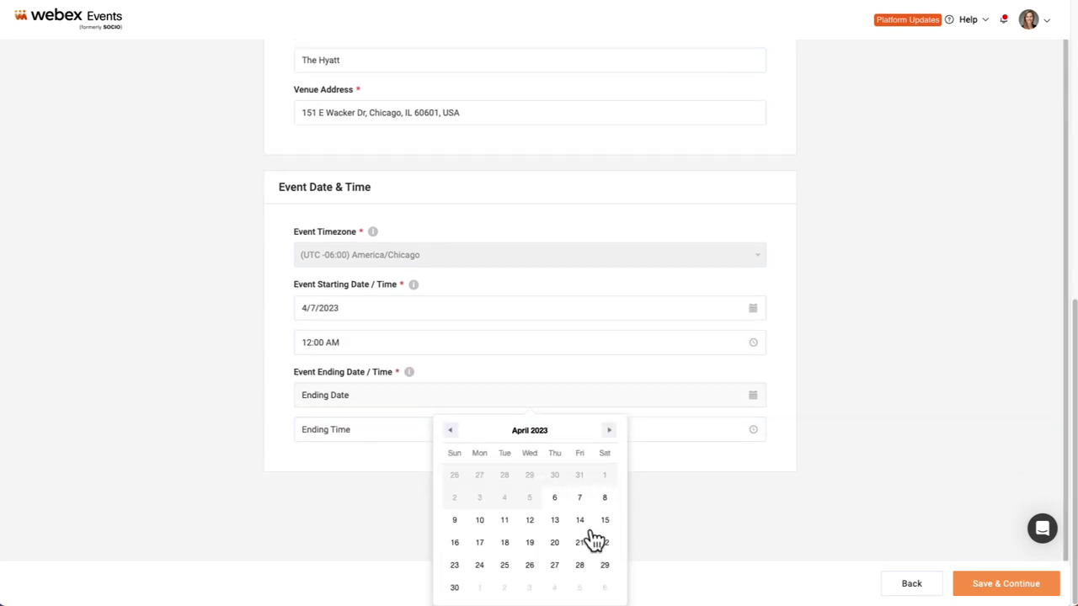
{"action": "left_click", "coordinate": [479, 521]}
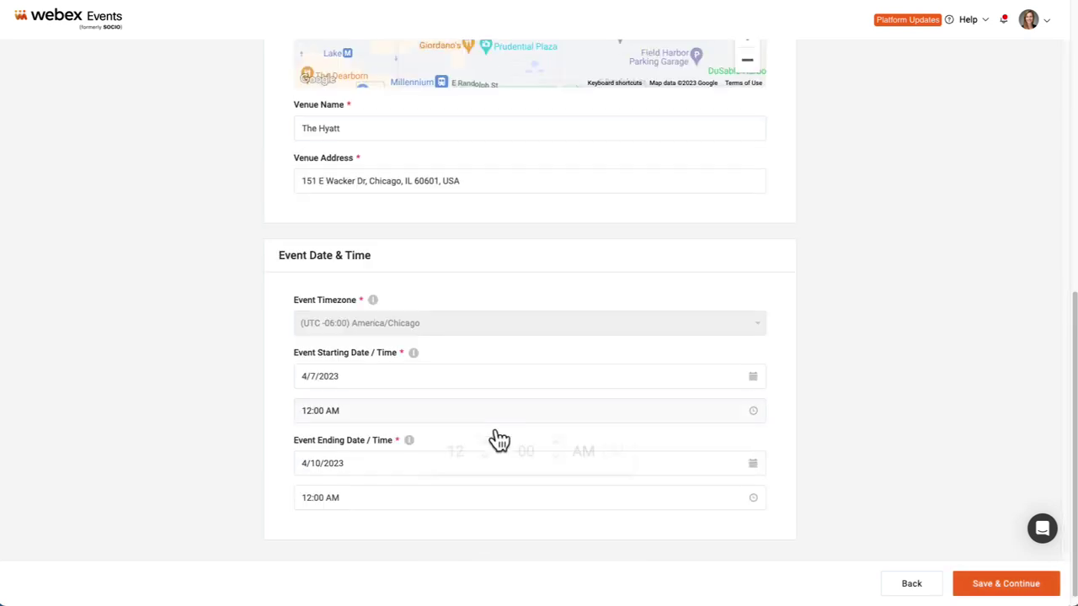
Step: Set the start time to 8:00 AM and the end time to 11:00 AM
{"action": "left_click", "coordinate": [486, 443]}
{"action": "left_click", "coordinate": [486, 444]}
{"action": "left_click", "coordinate": [486, 444]}
{"action": "left_click", "coordinate": [486, 444]}
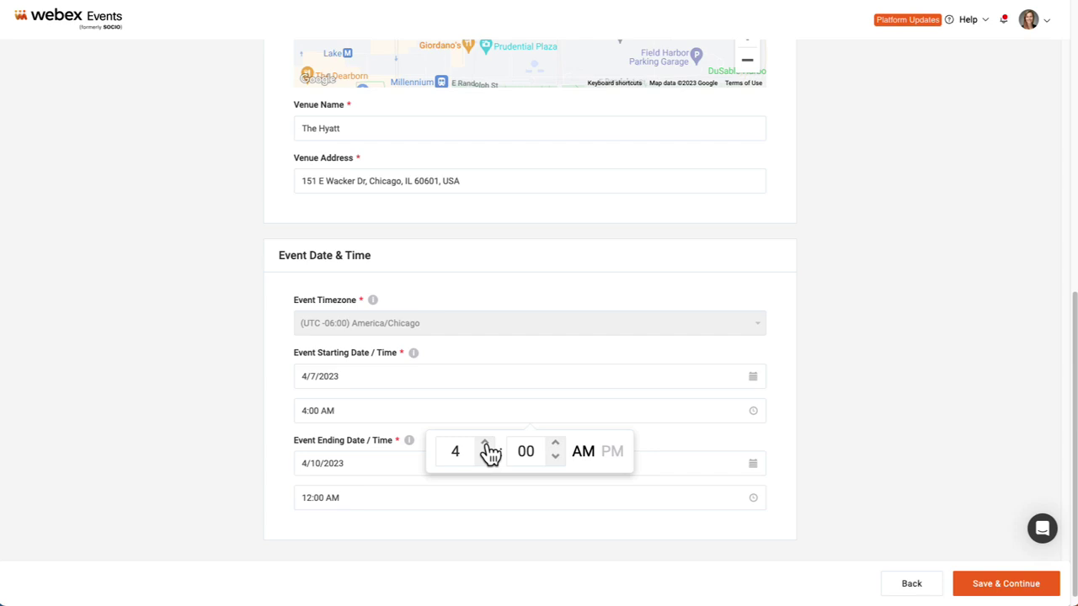
{"action": "left_click", "coordinate": [486, 444]}
{"action": "left_click", "coordinate": [486, 444]}
{"action": "left_click", "coordinate": [486, 444]}
{"action": "left_click", "coordinate": [486, 444]}
{"action": "left_click", "coordinate": [396, 444]}
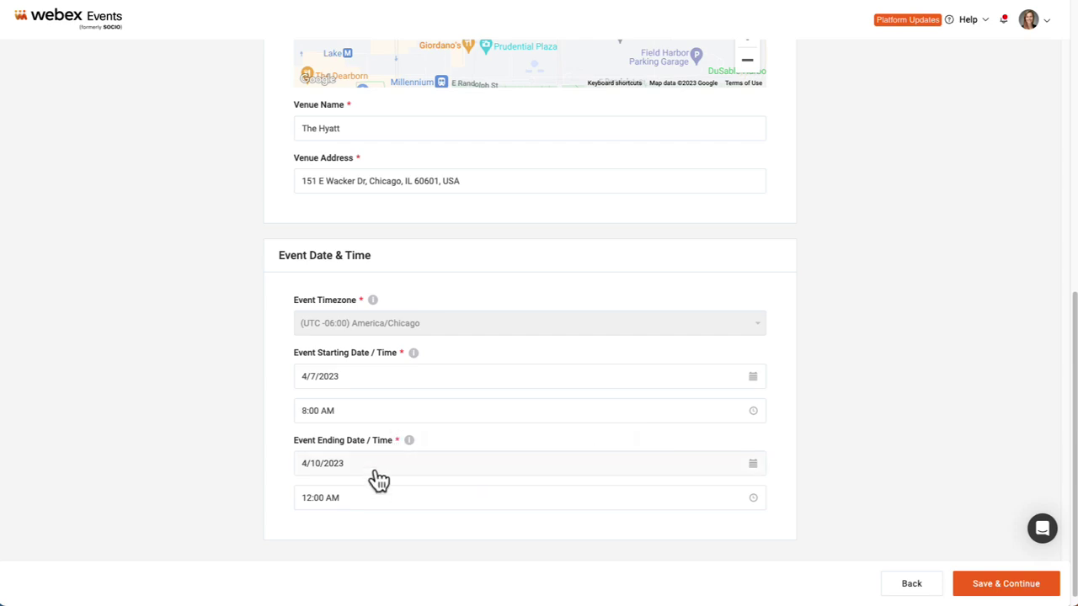
{"action": "left_click", "coordinate": [470, 508]}
{"action": "left_click", "coordinate": [487, 533]}
{"action": "left_click", "coordinate": [486, 533]}
{"action": "left_click", "coordinate": [487, 533]}
{"action": "left_click", "coordinate": [487, 533]}
{"action": "left_click", "coordinate": [487, 533]}
{"action": "left_click", "coordinate": [487, 533]}
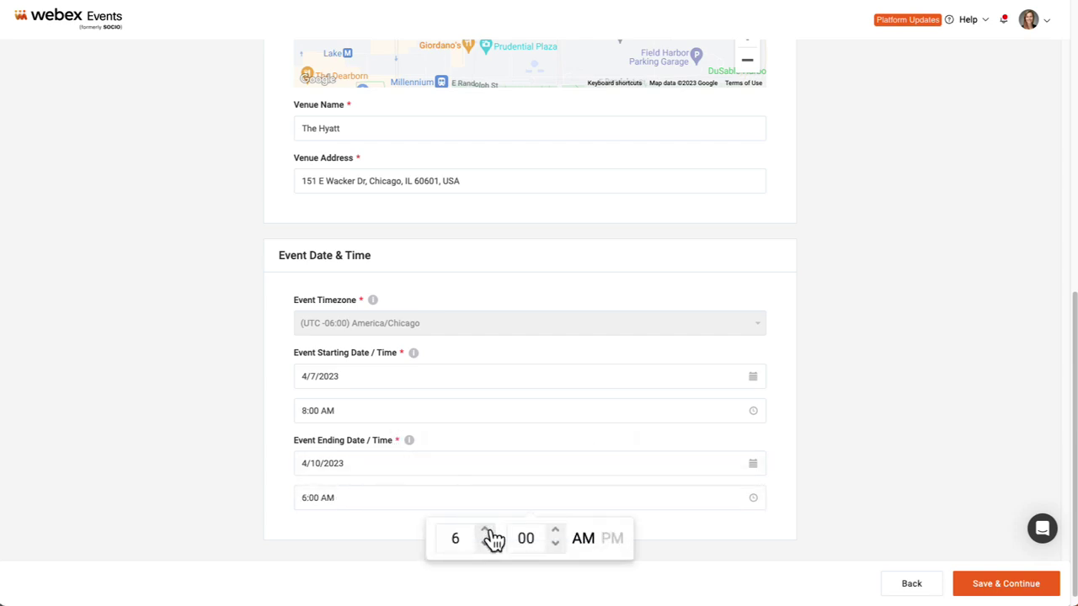
{"action": "left_click", "coordinate": [486, 533]}
{"action": "left_click", "coordinate": [486, 533]}
{"action": "left_click", "coordinate": [487, 533]}
{"action": "left_click", "coordinate": [487, 533]}
{"action": "left_click", "coordinate": [486, 533]}
{"action": "left_click", "coordinate": [398, 525]}
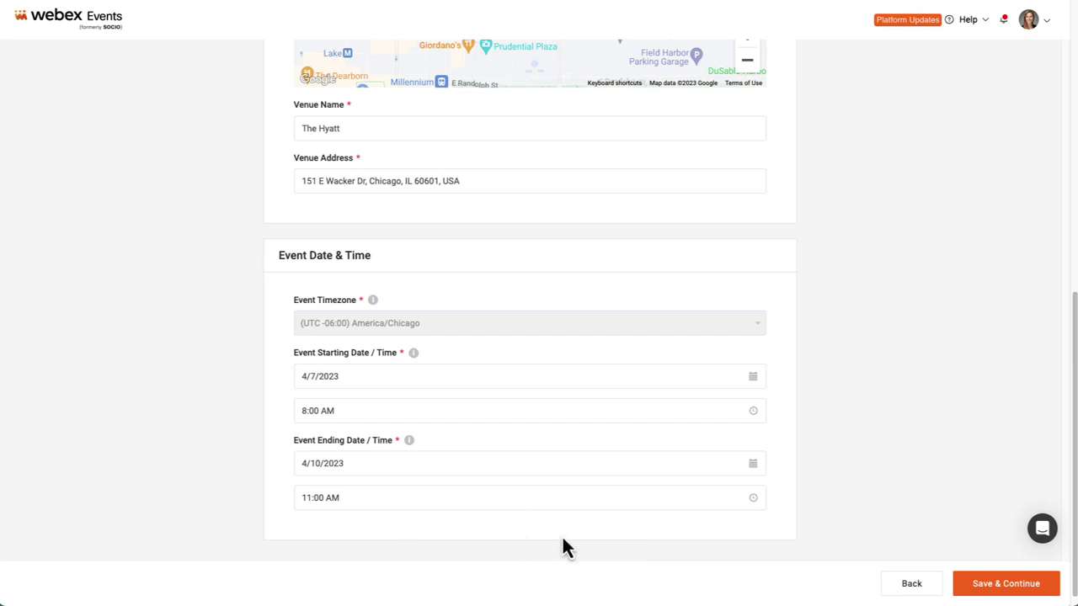
{"action": "scroll", "coordinate": [746, 565], "scroll_direction": "down", "scroll_amount": 1}
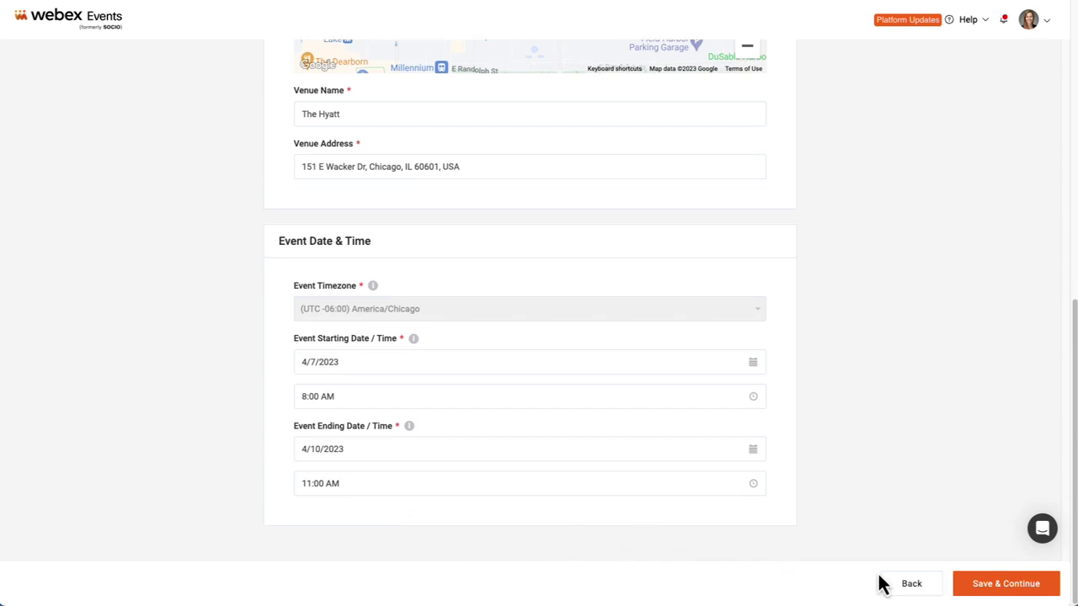
Step: Save the details, then set the theme colour to hex 469b73 and enable dark mode
{"action": "left_click", "coordinate": [1004, 591]}
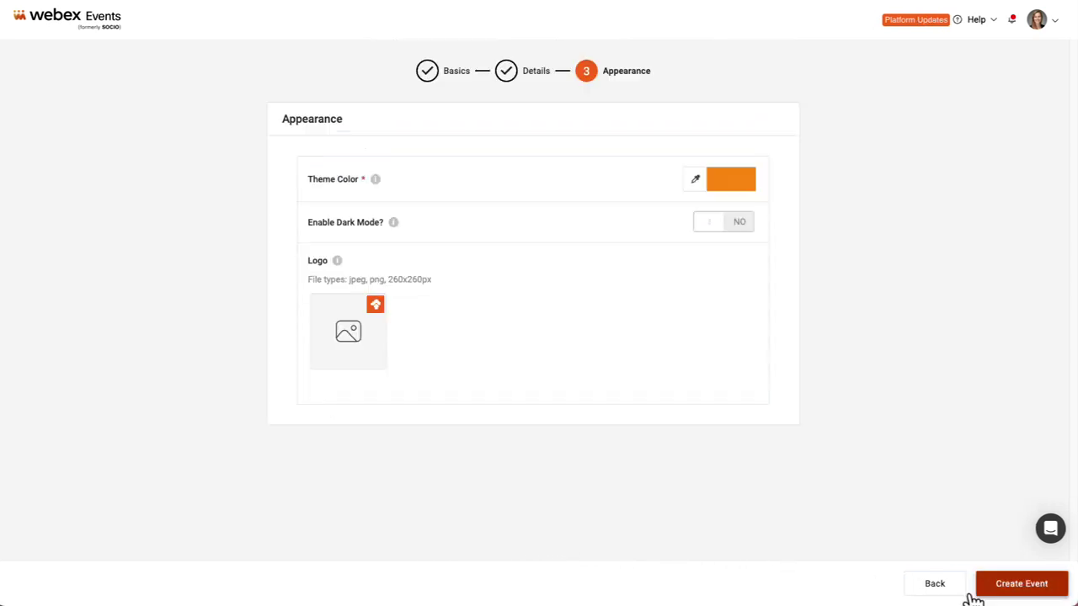
{"action": "left_click", "coordinate": [695, 186]}
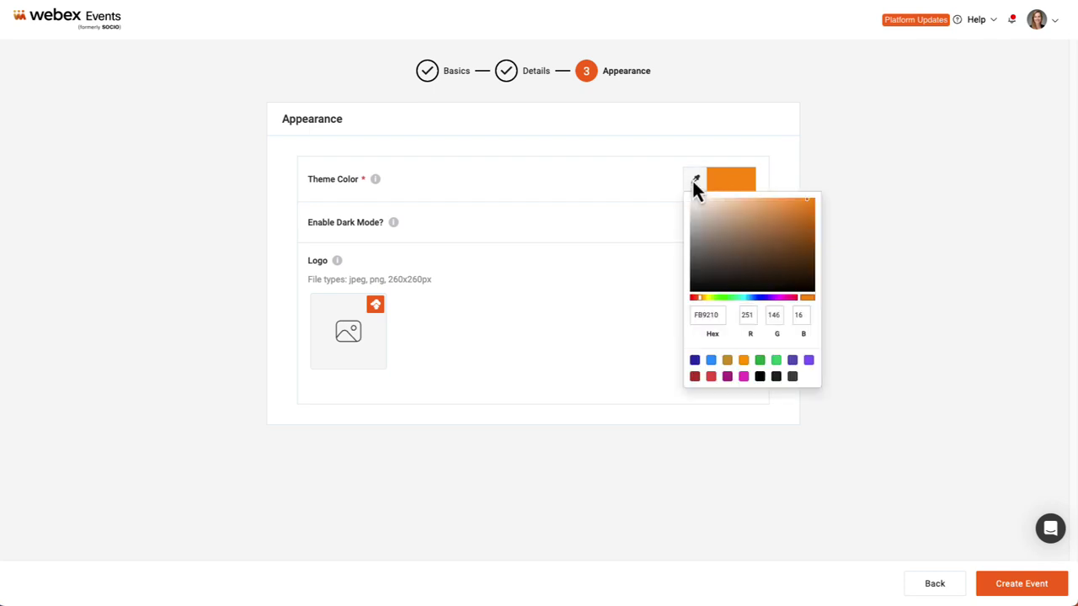
{"action": "double_click", "coordinate": [721, 315]}
{"action": "type", "text": "469b73"}
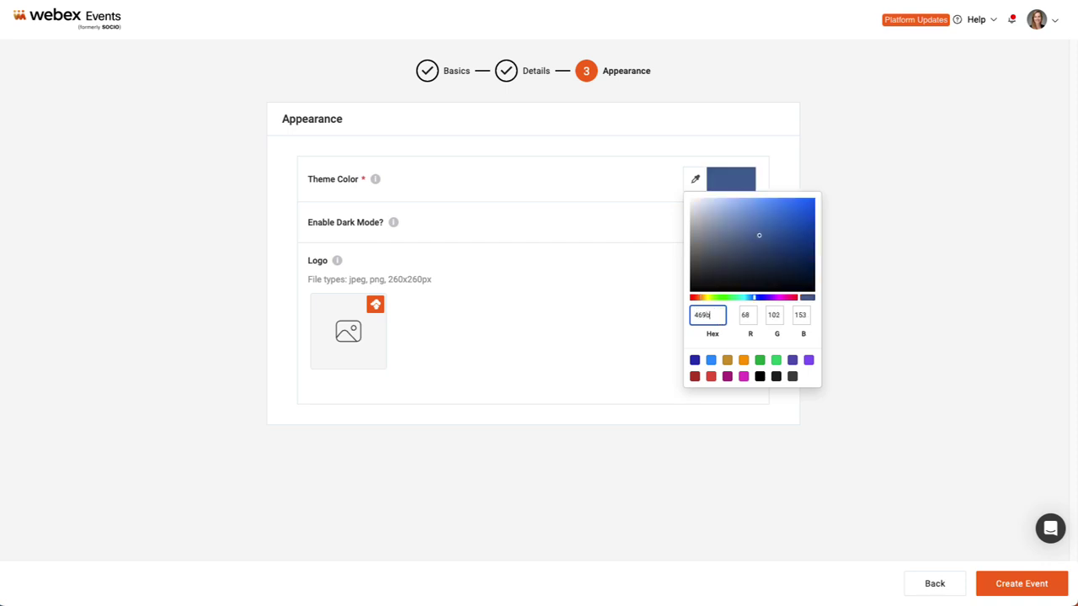
{"action": "left_click", "coordinate": [621, 225]}
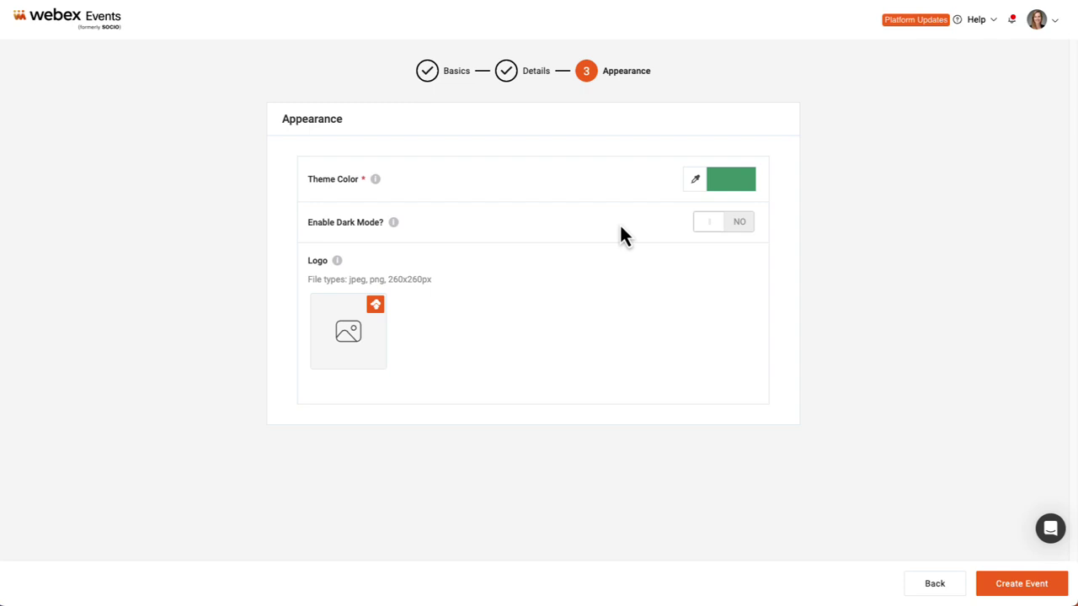
{"action": "left_click", "coordinate": [710, 227]}
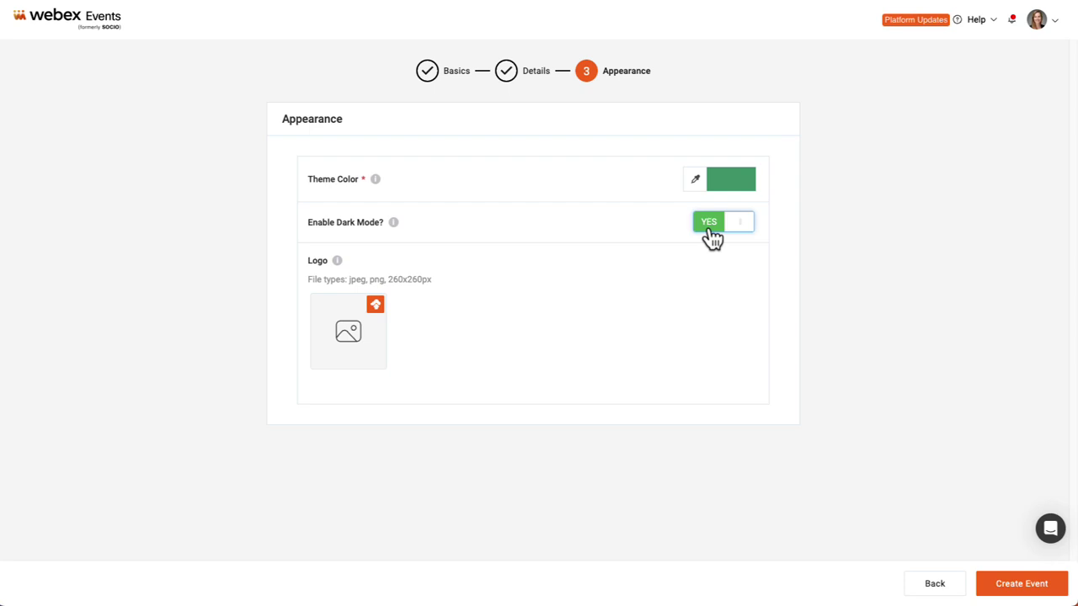
Step: Upload renergize_logo.png as the event logo and create the event
{"action": "left_click", "coordinate": [376, 307]}
{"action": "left_click", "coordinate": [539, 343]}
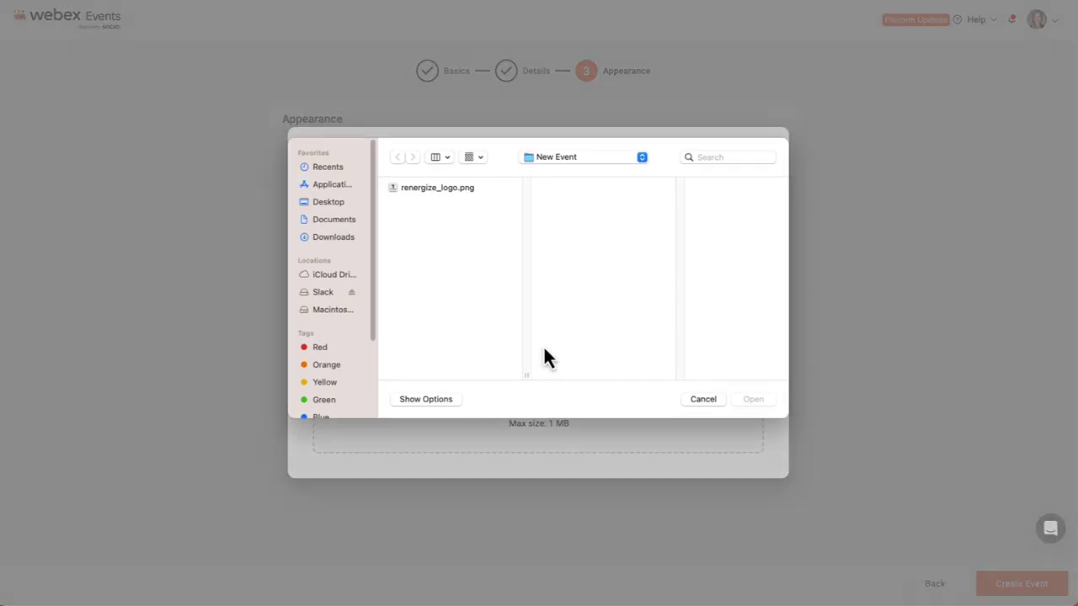
{"action": "left_click", "coordinate": [438, 189]}
{"action": "left_click", "coordinate": [753, 399]}
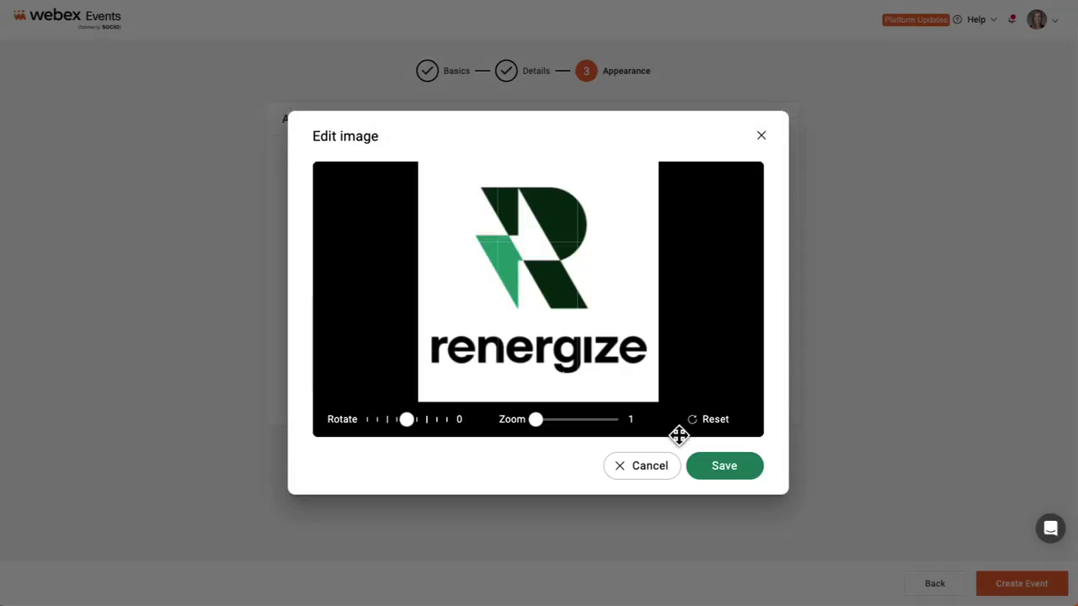
{"action": "left_click", "coordinate": [715, 480]}
{"action": "left_click", "coordinate": [716, 474]}
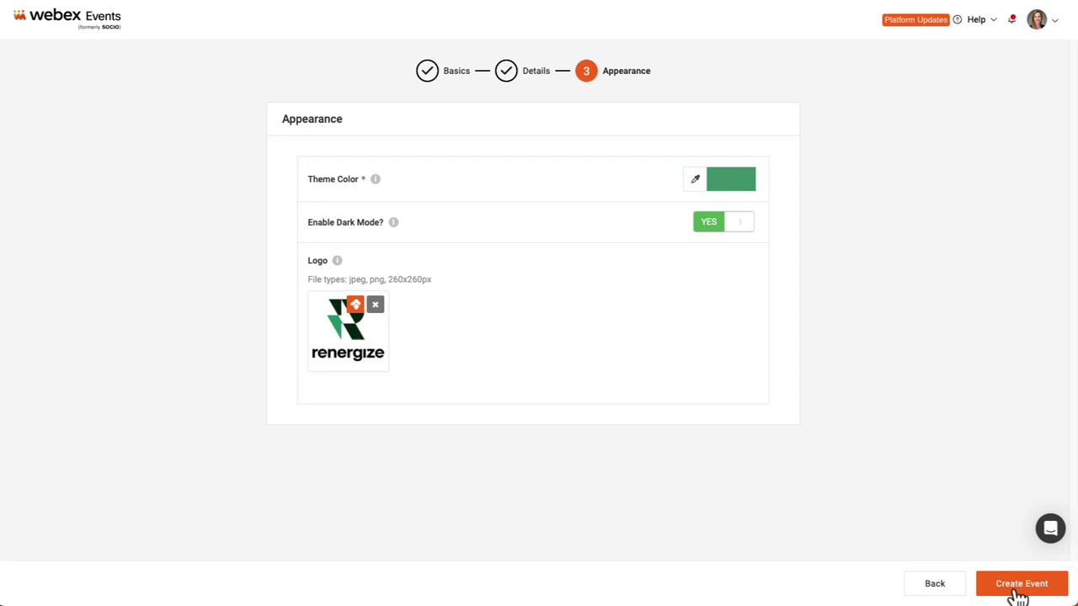
{"action": "left_click", "coordinate": [1018, 590]}
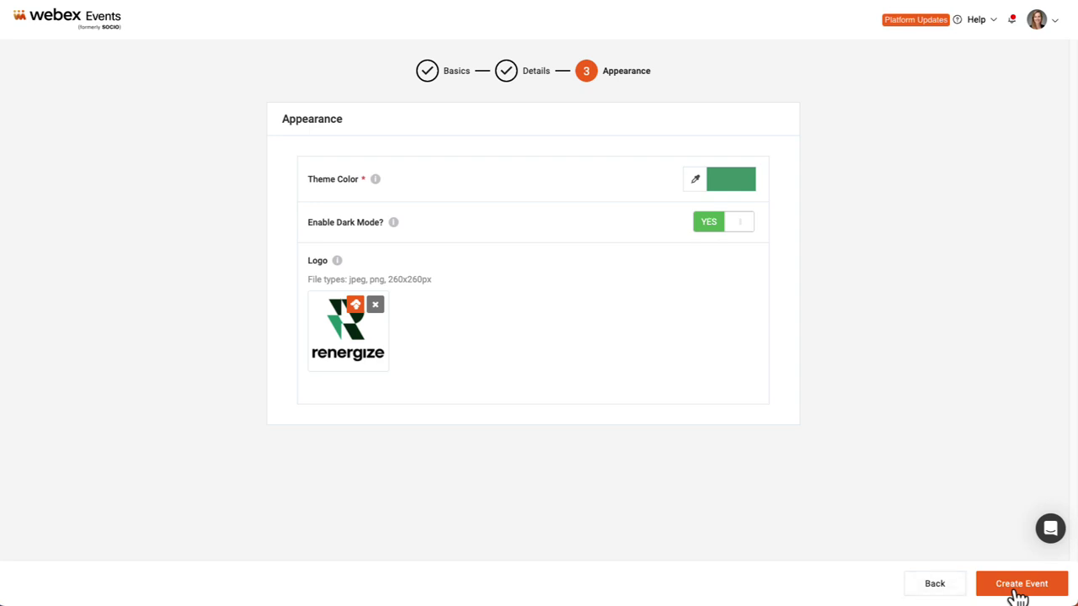